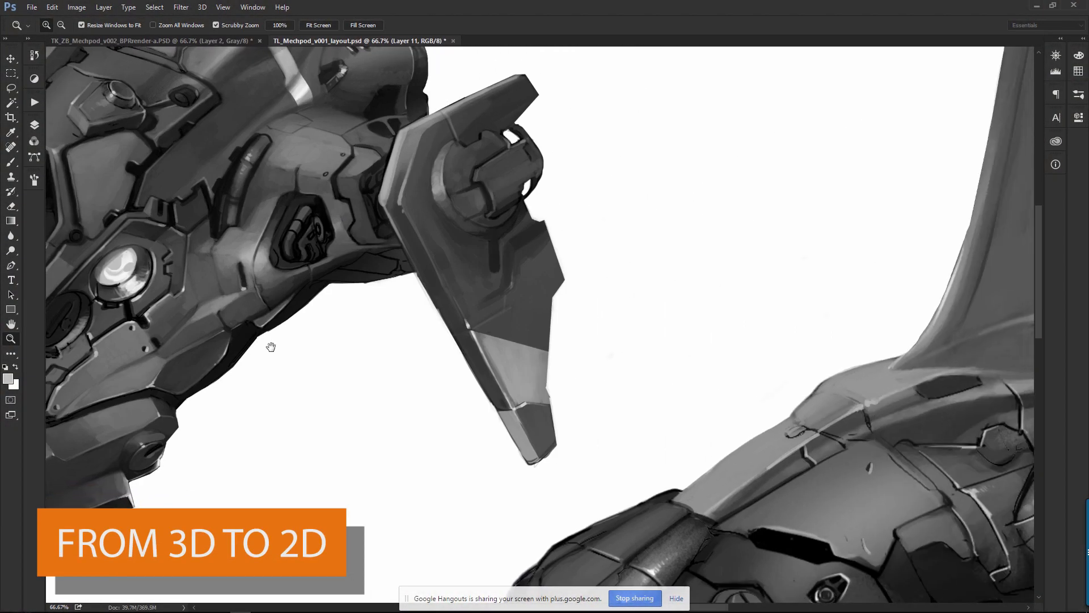
Check what Group 1 contributes to the mech designs, collapsing and re-expanding it in the layer stack.
click(35, 124)
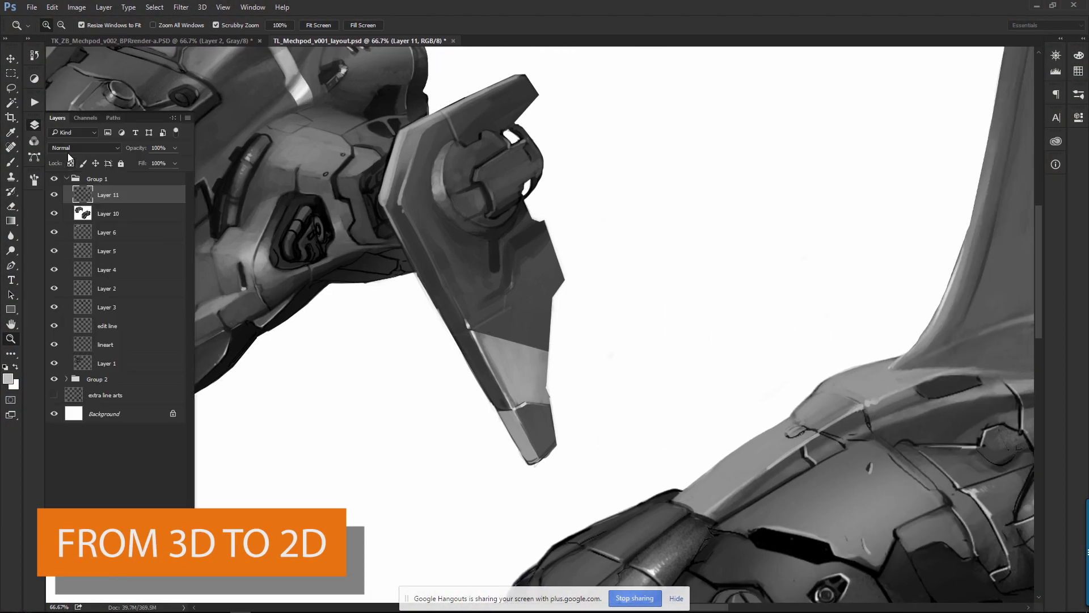
click(67, 178)
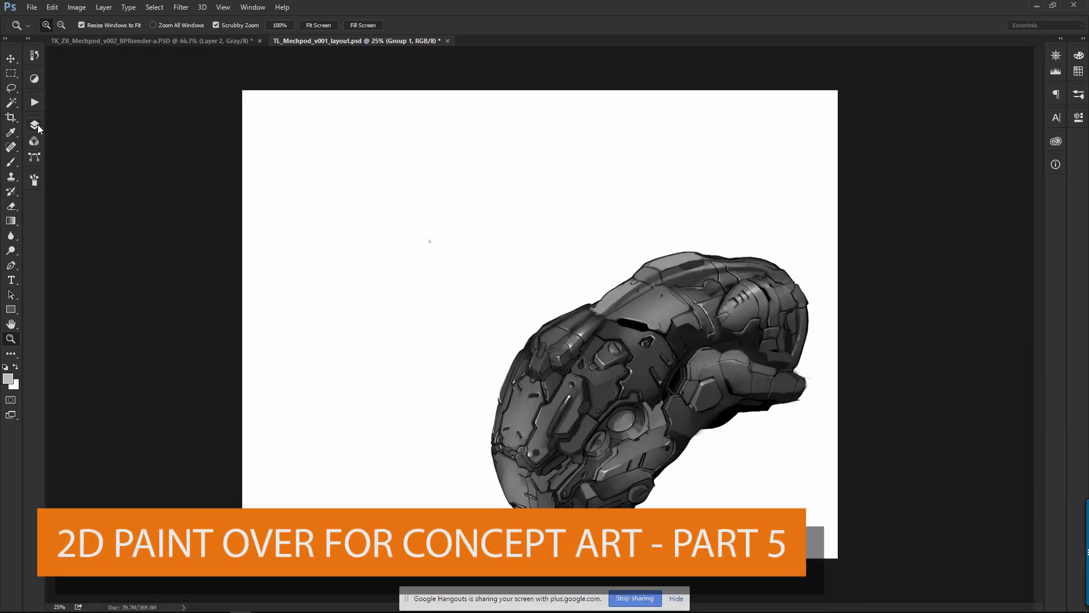
click(34, 124)
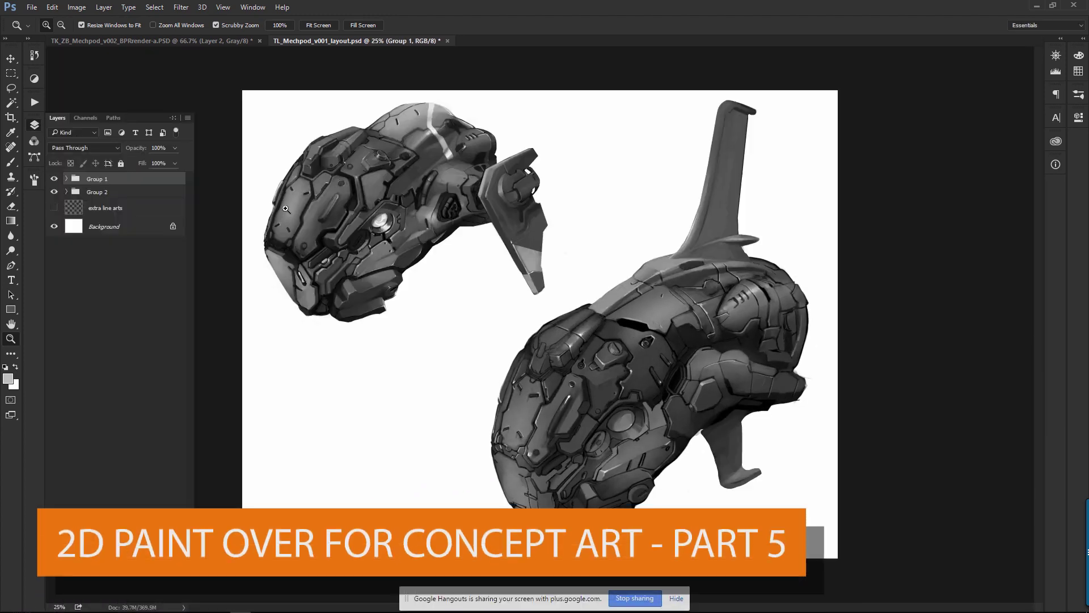
click(66, 181)
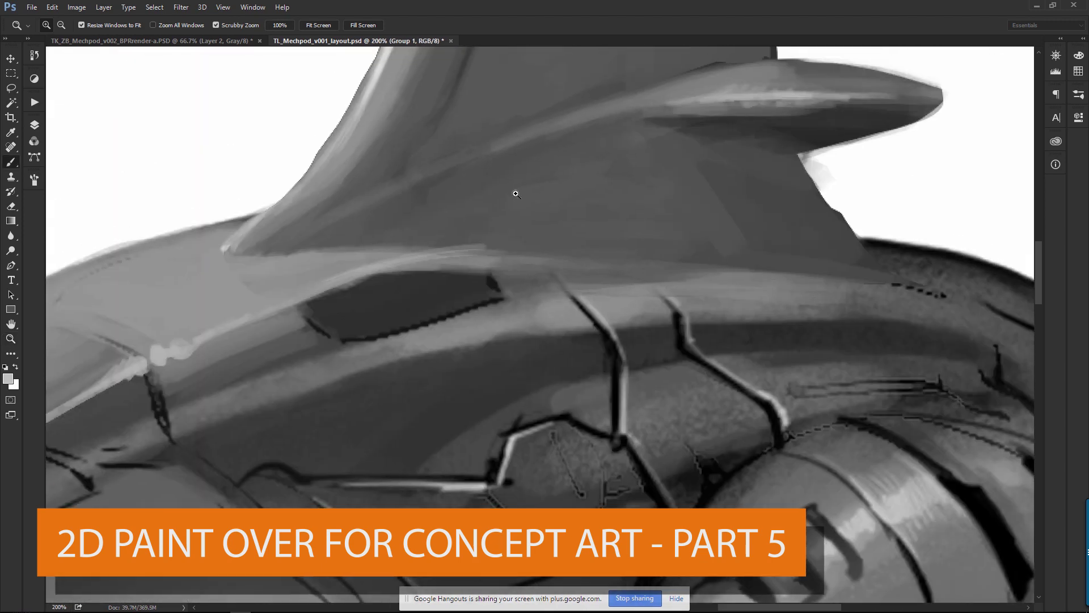
Make Layer 11 active and brush a dark panel seam from the hull up across the tail fin's base to its leading edge.
click(34, 124)
click(161, 547)
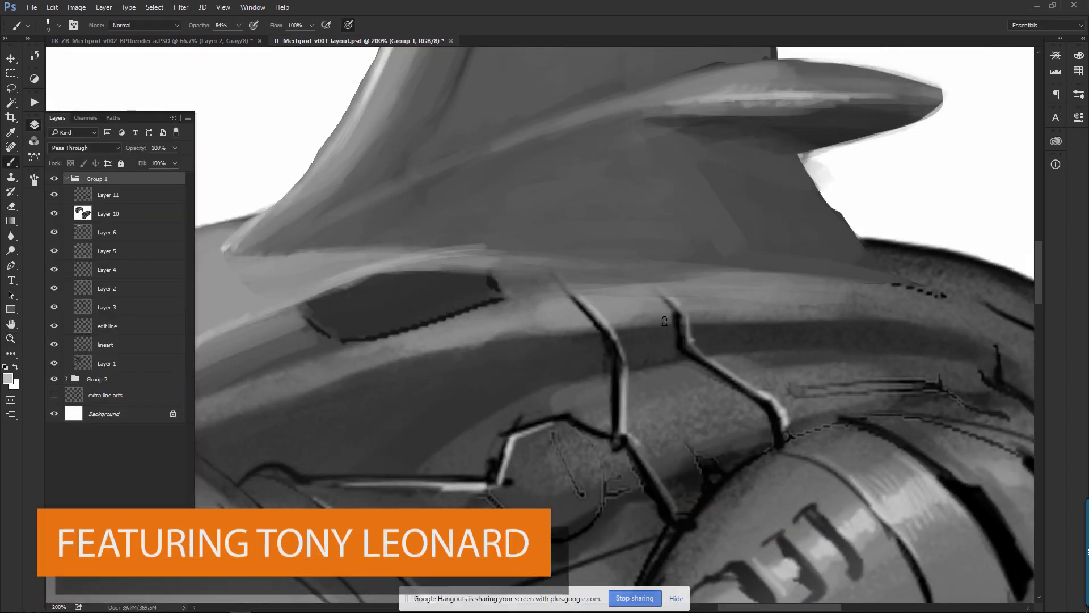
key(v)
key(b)
key(d)
key(F7)
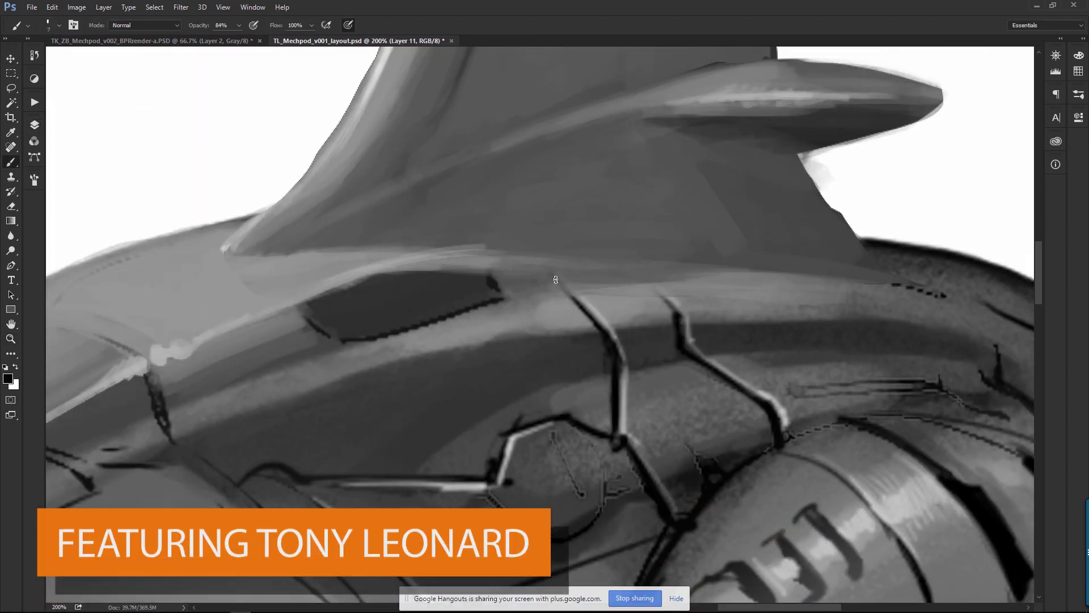
drag(567, 293, 593, 318)
mouse_move(554, 272)
mouse_down()
mouse_move(593, 322)
mouse_move(557, 281)
mouse_move(535, 139)
mouse_move(520, 127)
mouse_up()
drag(520, 127, 606, 364)
mouse_move(473, 279)
mouse_down()
mouse_move(543, 322)
mouse_move(564, 315)
mouse_move(600, 363)
mouse_up()
alt+click(471, 315)
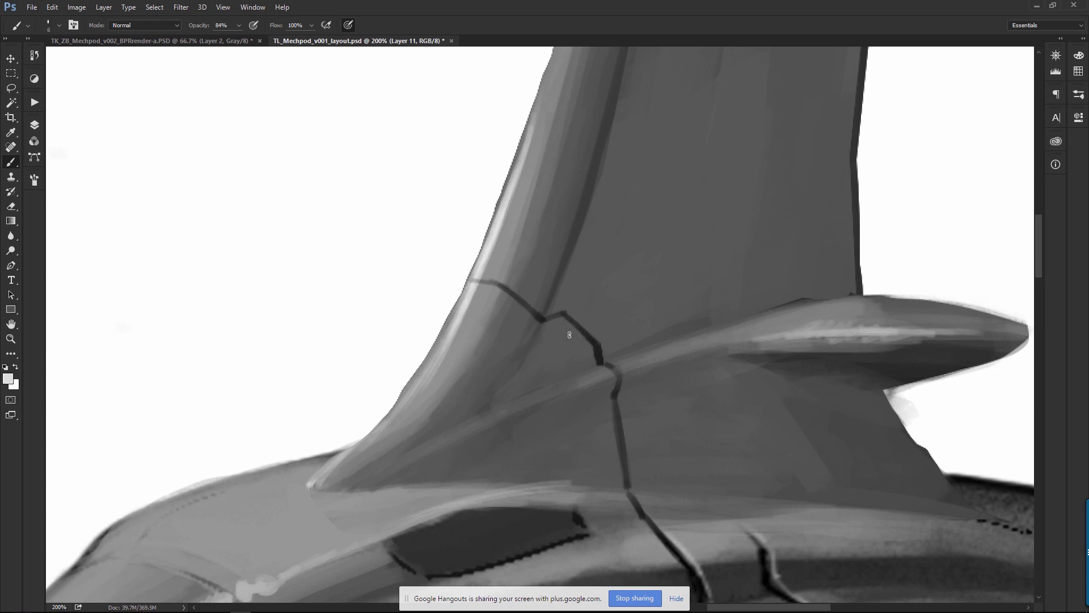
Paint light highlights beside the fin's new seam and refine the shading along its leading edge and above the side spike.
mouse_move(578, 317)
mouse_down()
mouse_move(617, 401)
mouse_move(678, 356)
mouse_move(758, 341)
mouse_up()
drag(614, 375, 515, 413)
mouse_move(458, 307)
mouse_down()
mouse_move(422, 379)
mouse_move(319, 477)
mouse_move(332, 461)
mouse_move(341, 482)
mouse_move(377, 470)
mouse_up()
mouse_move(794, 341)
mouse_down()
mouse_move(692, 414)
mouse_move(626, 399)
mouse_move(741, 372)
mouse_up()
drag(675, 381, 755, 370)
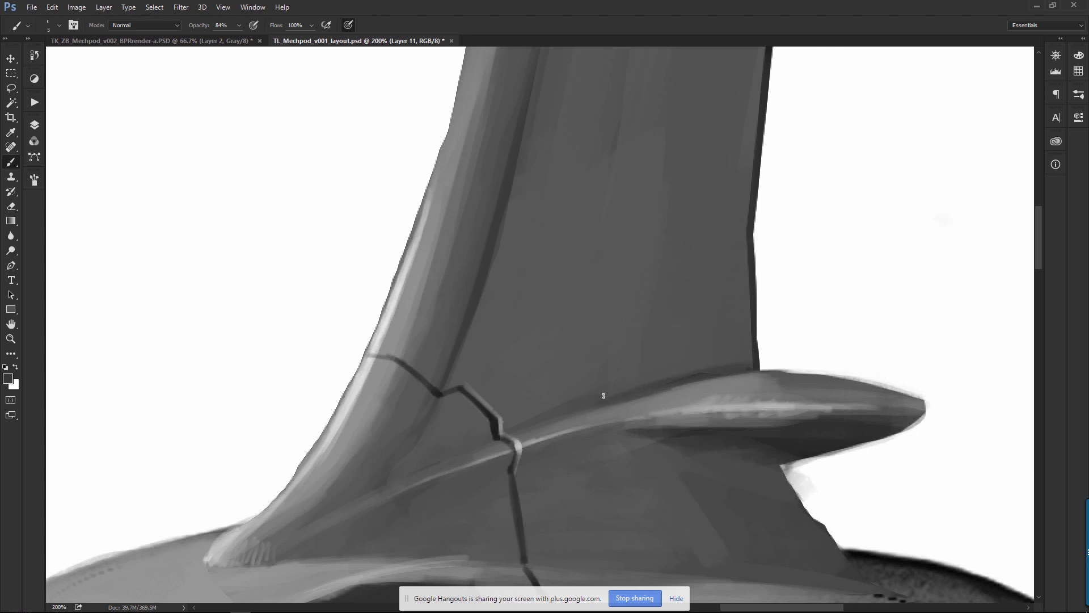
Paint a thin dark vertical panel line down the middle of the fin, using sampled greys.
drag(611, 303, 603, 396)
alt+click(601, 318)
drag(606, 301, 601, 368)
drag(607, 323, 605, 394)
alt+click(608, 344)
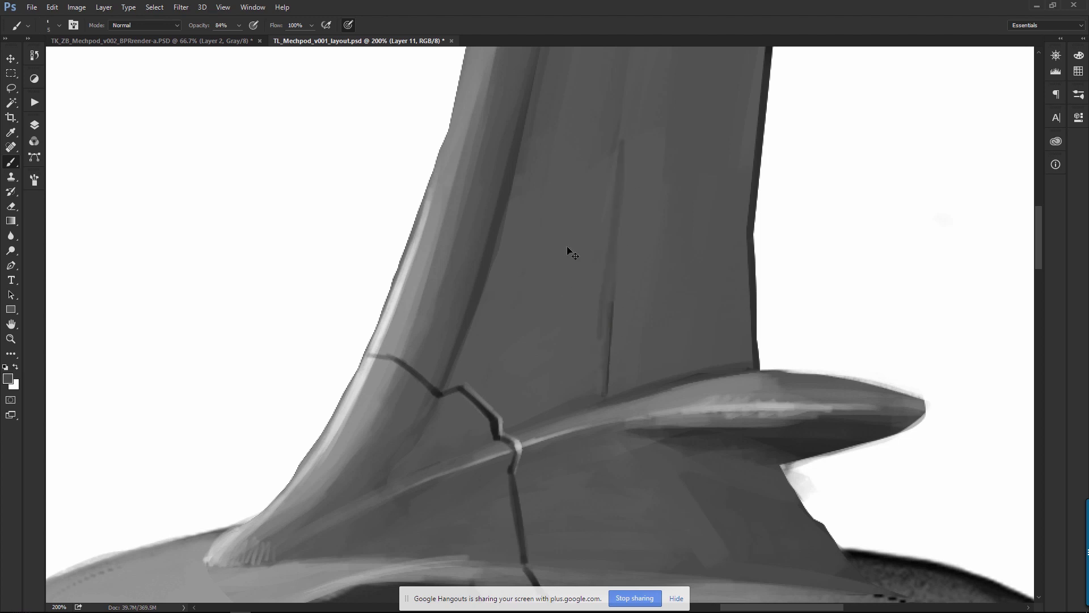
Brush grey shading along the fin's leading edge above and below the seam.
key(ctrl+minus)
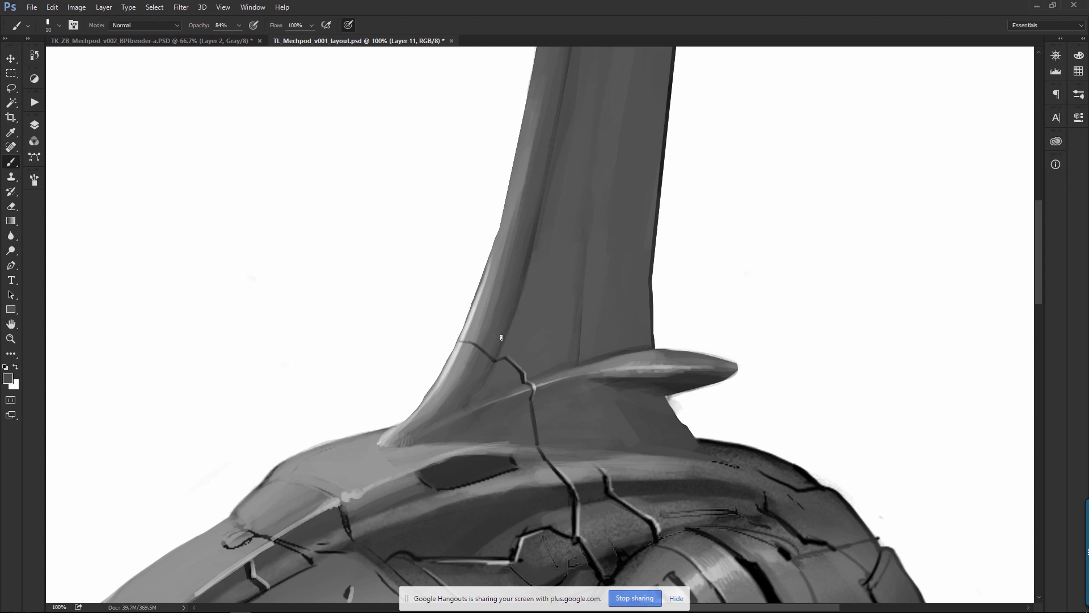
drag(473, 357, 429, 426)
drag(471, 343, 492, 295)
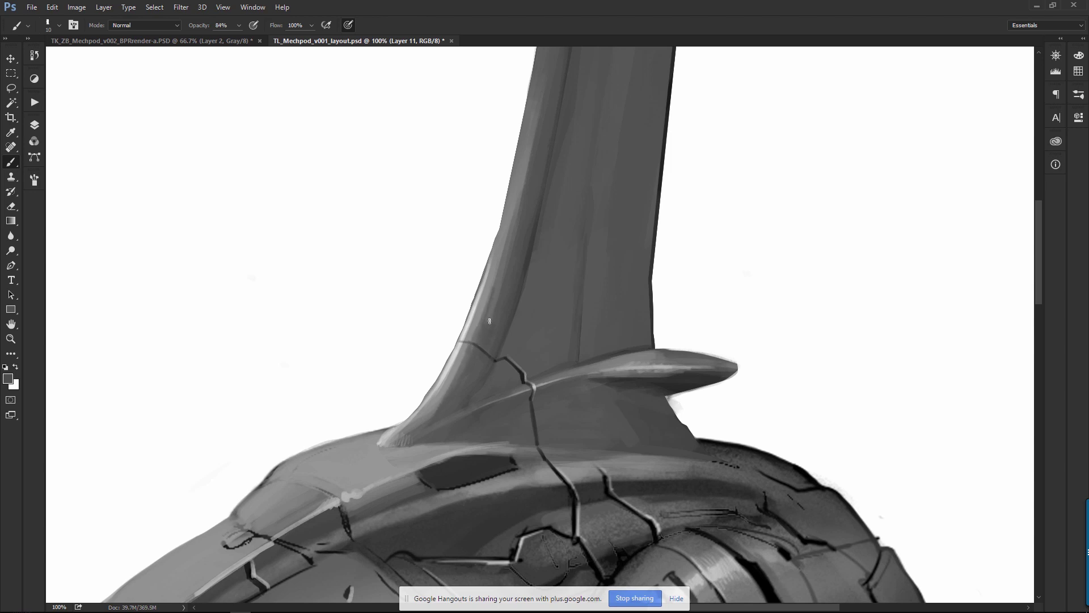
Lasso the area beside the fin's leading edge, erase the stray paint inside it and deselect.
key(z)
alt+click(730, 345)
key(l)
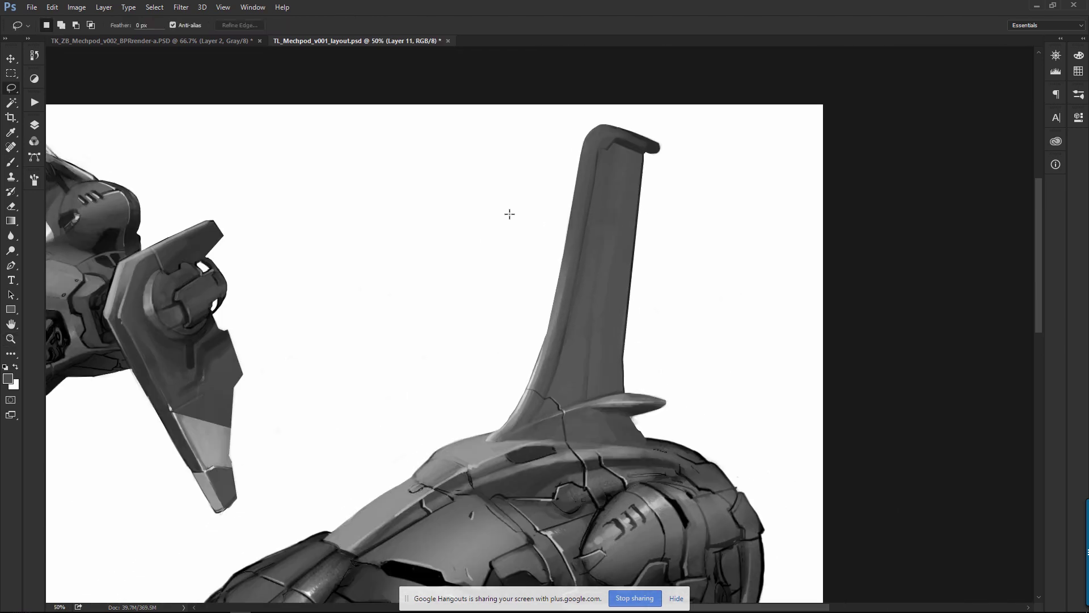
mouse_move(530, 274)
mouse_down()
mouse_move(563, 238)
mouse_move(522, 418)
mouse_move(465, 375)
mouse_up()
key(e)
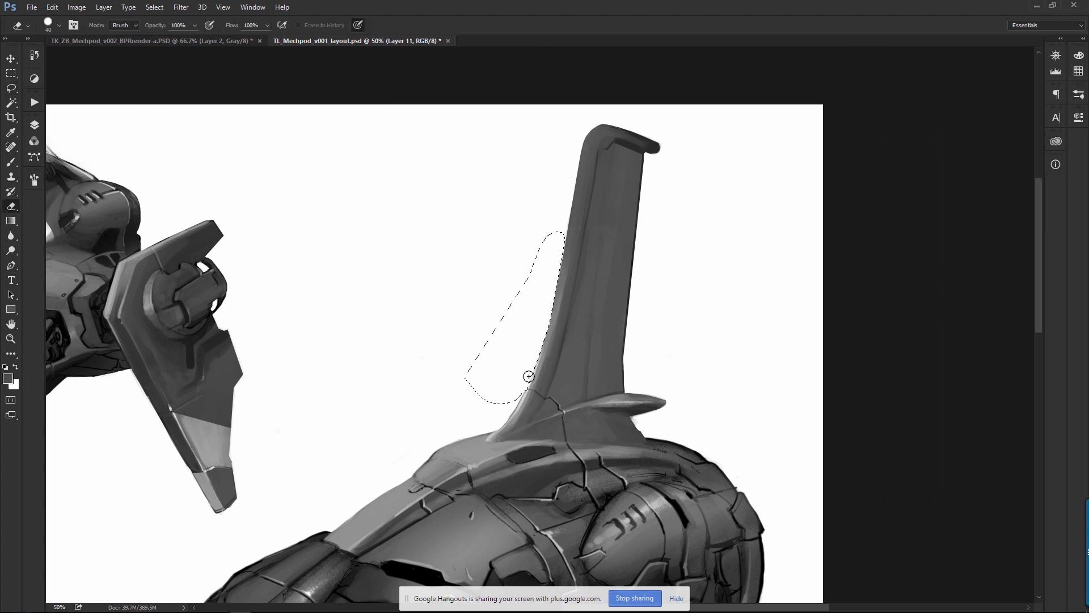
key(ctrl+d)
Lasso the area in front of the fin's base, delete the stray paint there and deselect.
key(z)
click(452, 428)
key(l)
mouse_move(674, 245)
mouse_down()
mouse_move(689, 245)
mouse_move(637, 324)
mouse_move(603, 309)
mouse_up()
key(Delete)
key(ctrl+d)
key(b)
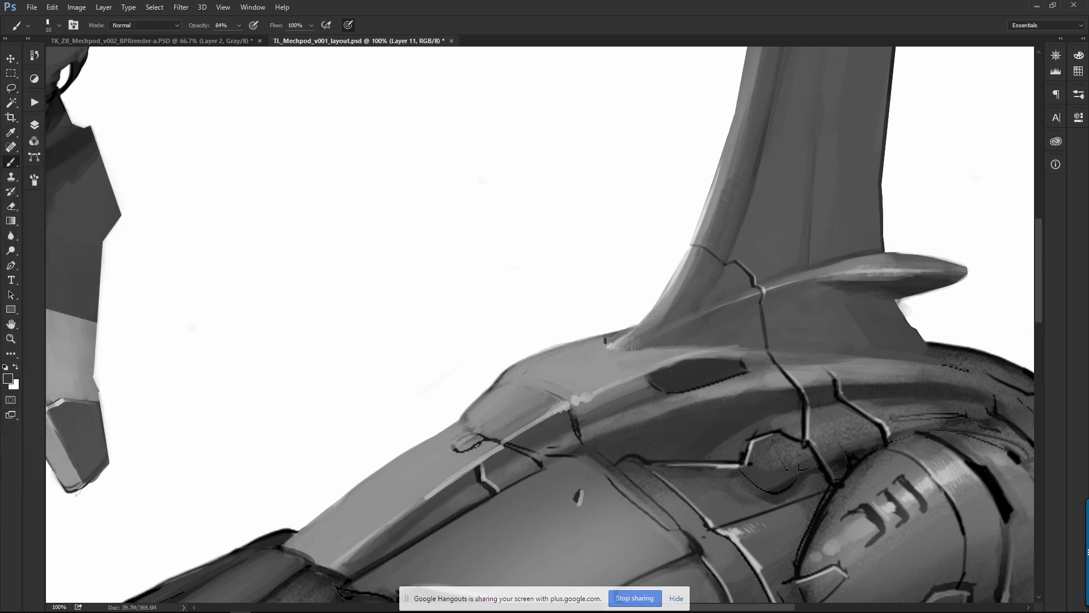
Undo the last two changes and darken the hull outline and panel seam in front of the fin's base.
key(ctrl+alt+z)
key(ctrl+alt+z)
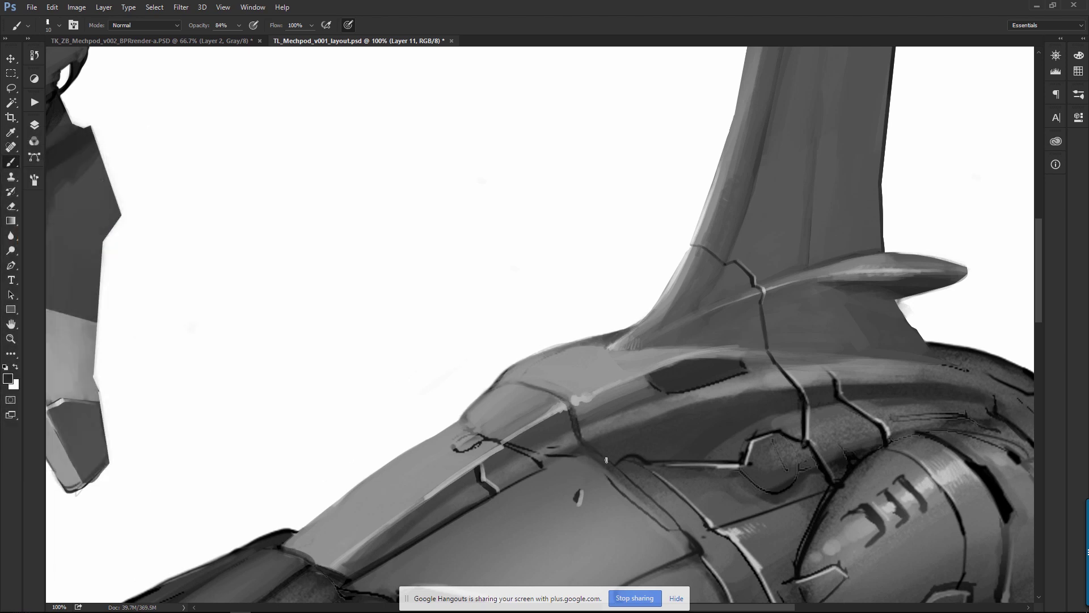
drag(625, 453, 673, 270)
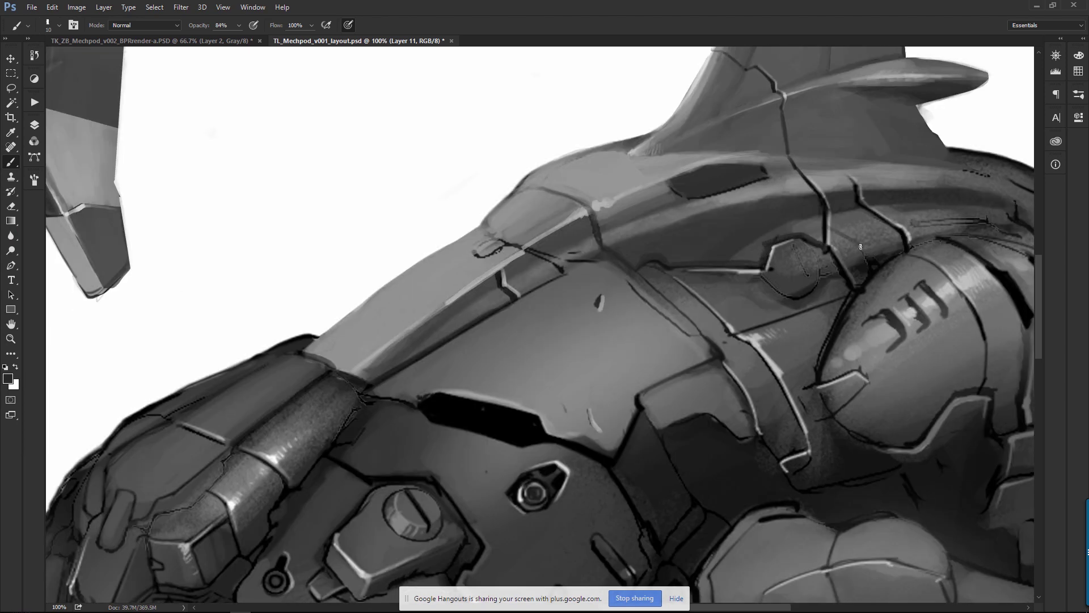
Paint a dark recessed slot on the hull just above the rounded rear pod and clean up the surface below it.
key(ctrl+minus)
key(ctrl+minus)
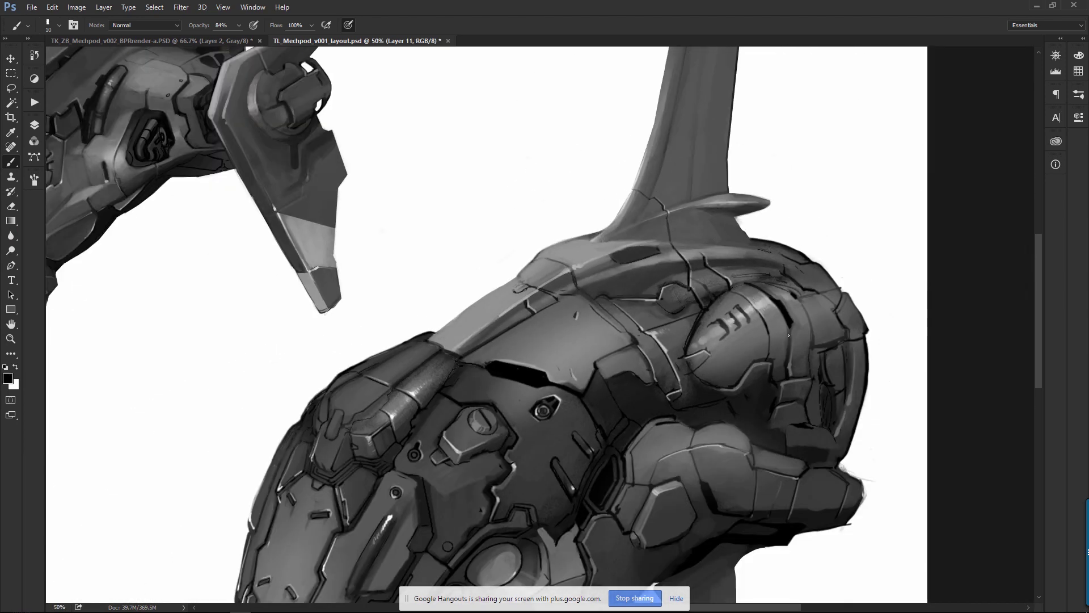
drag(769, 340, 732, 275)
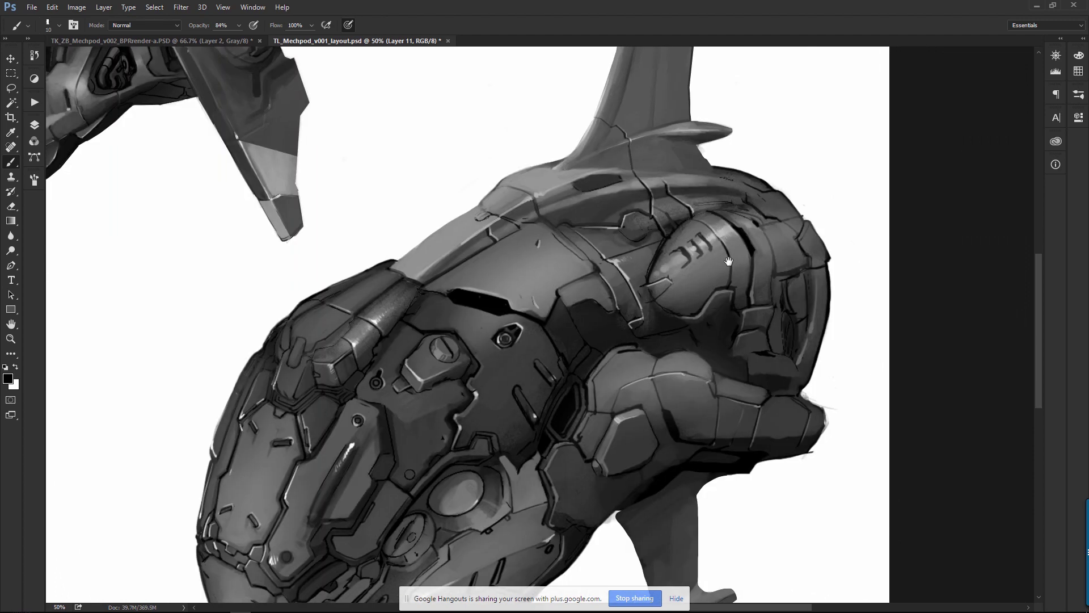
ctrl+click(731, 273)
ctrl+click(732, 273)
drag(772, 331, 738, 418)
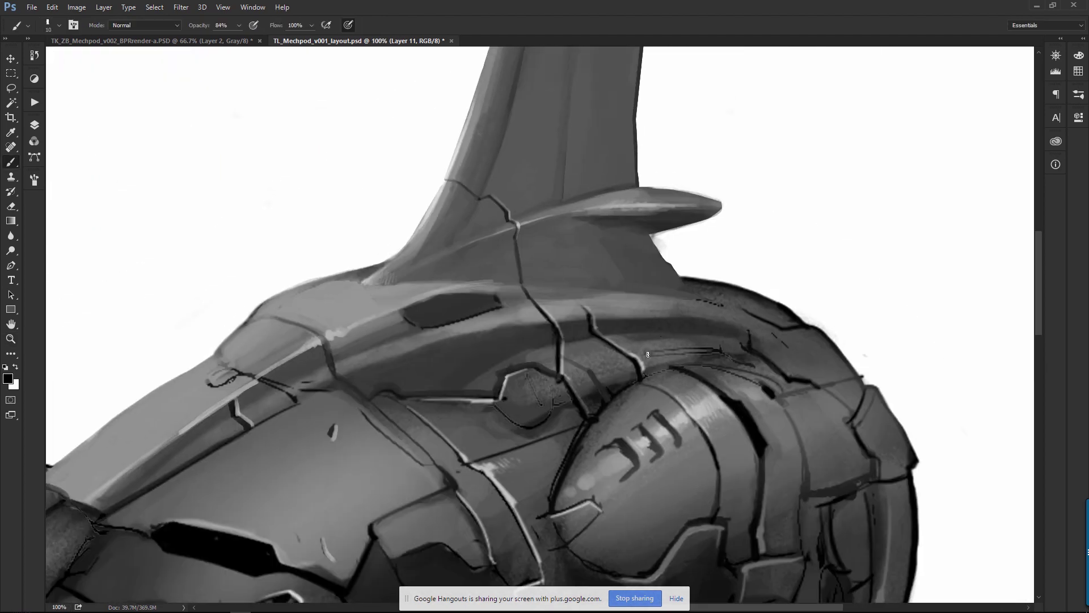
mouse_move(648, 355)
mouse_down()
mouse_move(698, 351)
mouse_move(652, 368)
mouse_move(718, 345)
mouse_move(646, 354)
mouse_move(706, 349)
mouse_move(656, 367)
mouse_move(722, 350)
mouse_up()
mouse_move(654, 355)
mouse_down()
mouse_move(716, 343)
mouse_move(679, 377)
mouse_move(657, 377)
mouse_move(706, 360)
mouse_move(760, 375)
mouse_move(687, 366)
mouse_move(724, 385)
mouse_up()
alt+click(658, 378)
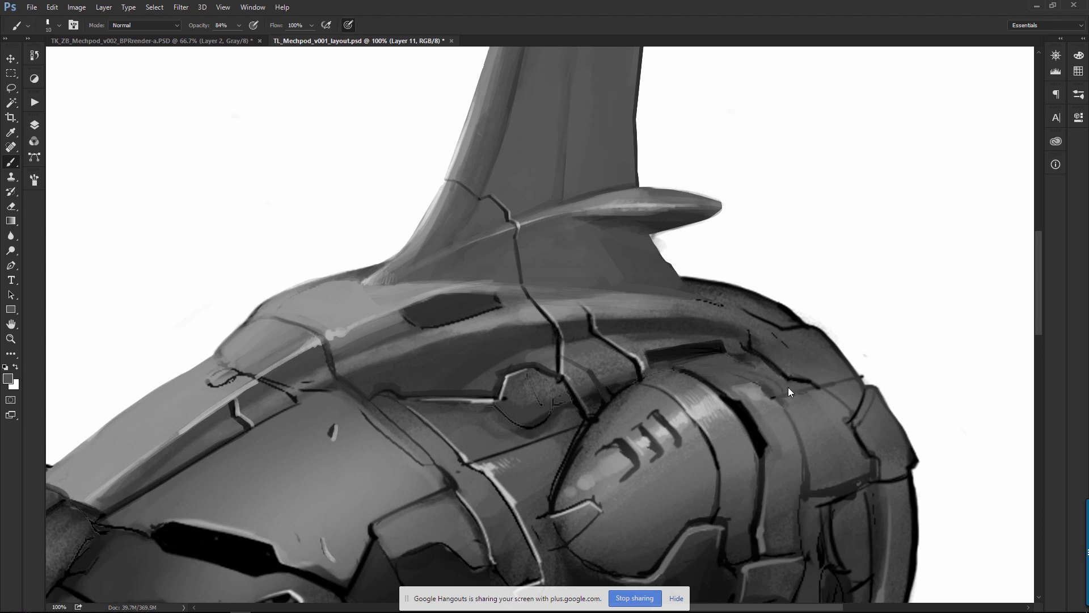
Paint lighter grey highlights on the rear hull panels behind the rounded pod and blend them with a larger brush.
drag(772, 392, 808, 387)
mouse_move(744, 398)
mouse_down()
mouse_move(771, 445)
mouse_move(838, 433)
mouse_move(862, 414)
mouse_move(861, 452)
mouse_move(873, 466)
mouse_move(841, 424)
mouse_move(831, 434)
mouse_move(806, 428)
mouse_move(816, 481)
mouse_up()
alt+click(692, 418)
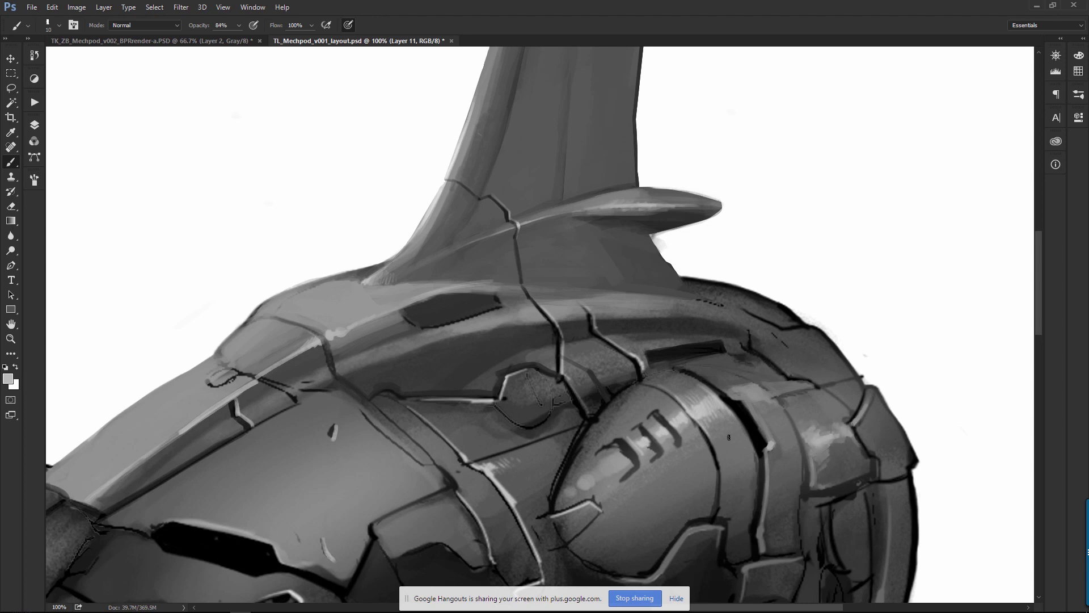
key(bracketright)
key(bracketright)
key(bracketright)
mouse_move(811, 437)
mouse_down()
mouse_move(786, 444)
mouse_move(785, 428)
mouse_move(774, 450)
mouse_move(791, 458)
mouse_move(770, 428)
mouse_move(834, 426)
mouse_move(802, 418)
mouse_move(827, 450)
mouse_move(820, 475)
mouse_move(785, 478)
mouse_move(831, 463)
mouse_move(790, 450)
mouse_move(795, 471)
mouse_move(778, 469)
mouse_move(790, 455)
mouse_move(779, 483)
mouse_move(791, 536)
mouse_up()
drag(846, 441, 823, 450)
Brush light grey over the lower part of the fin's leading edge, where it curves into the hull.
key(ctrl+minus)
key(ctrl+minus)
key(ctrl+minus)
drag(373, 512, 523, 485)
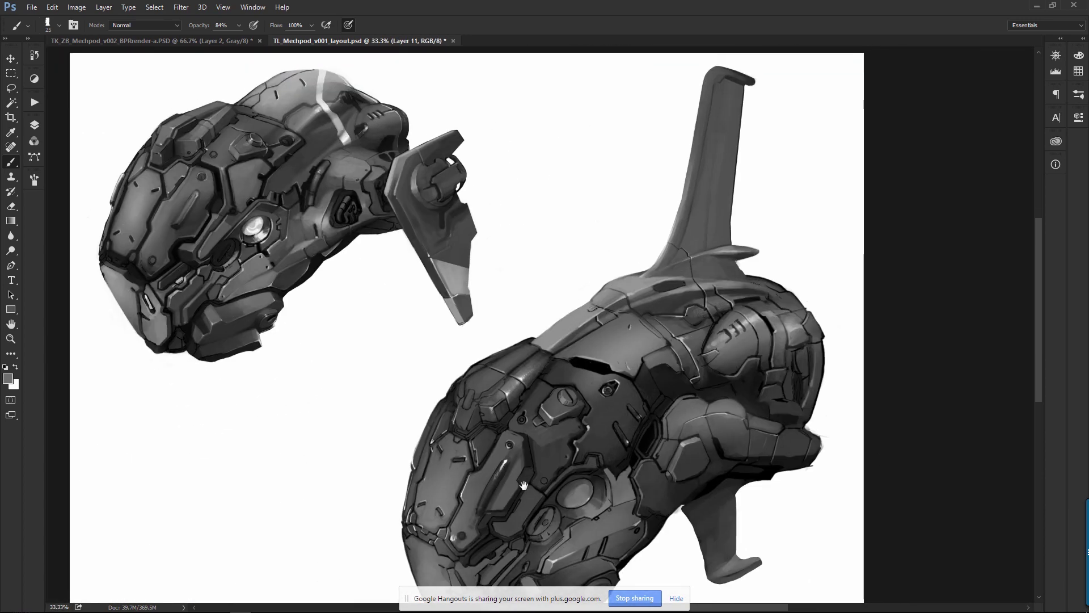
ctrl+click(681, 218)
ctrl+click(681, 218)
ctrl+click(620, 372)
ctrl+click(620, 372)
drag(619, 372, 600, 431)
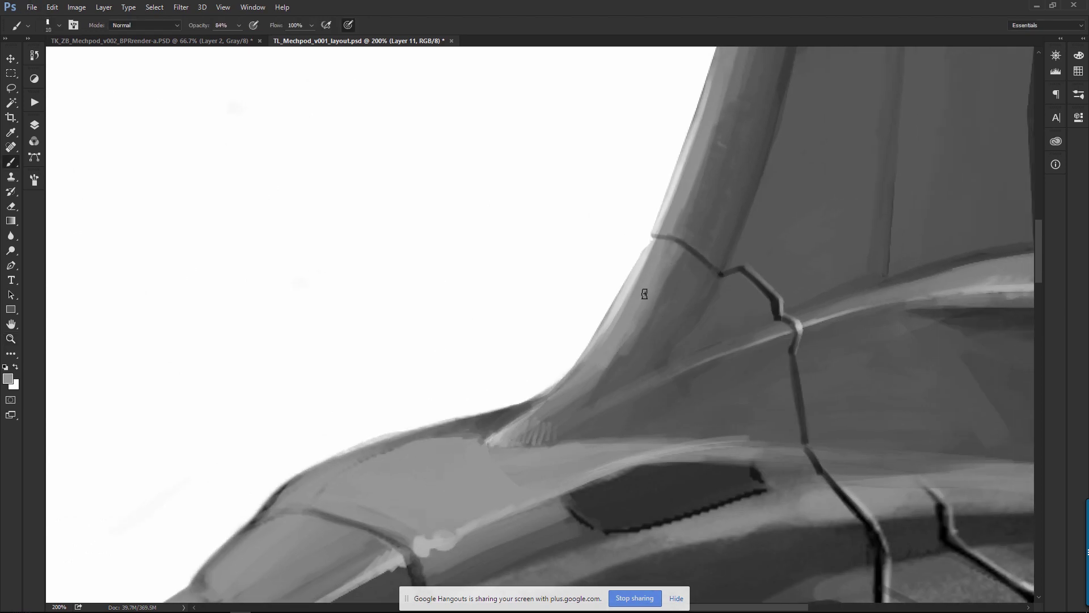
drag(628, 338, 546, 419)
drag(619, 347, 558, 413)
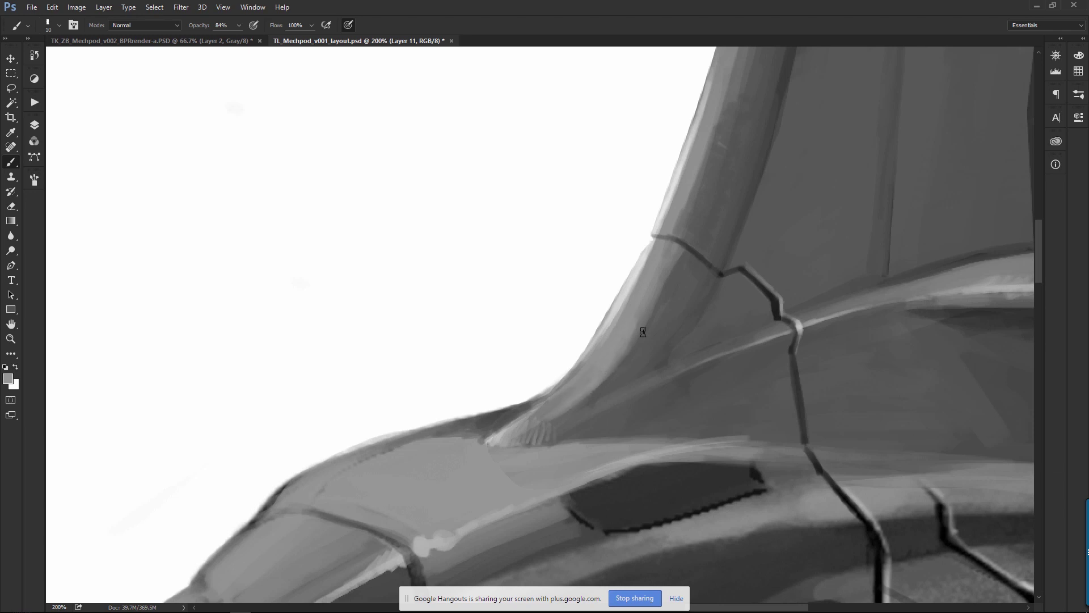
Blend the fin's leading edge below and above the seam with sampled mid greys.
mouse_move(674, 264)
mouse_down()
mouse_move(646, 325)
mouse_move(663, 282)
mouse_move(658, 306)
mouse_up()
mouse_move(673, 256)
mouse_down()
mouse_move(658, 309)
mouse_move(623, 358)
mouse_up()
alt+click(678, 313)
mouse_move(677, 260)
mouse_down()
mouse_move(648, 330)
mouse_move(594, 388)
mouse_up()
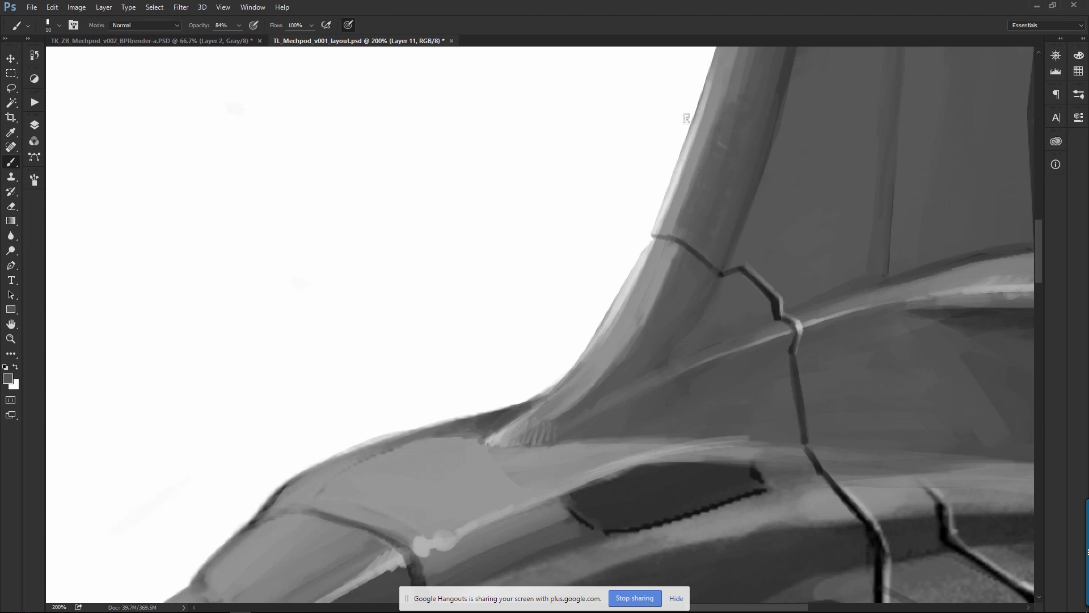
alt+click(661, 260)
mouse_move(688, 193)
mouse_down()
mouse_move(683, 224)
mouse_move(716, 121)
mouse_move(674, 229)
mouse_up()
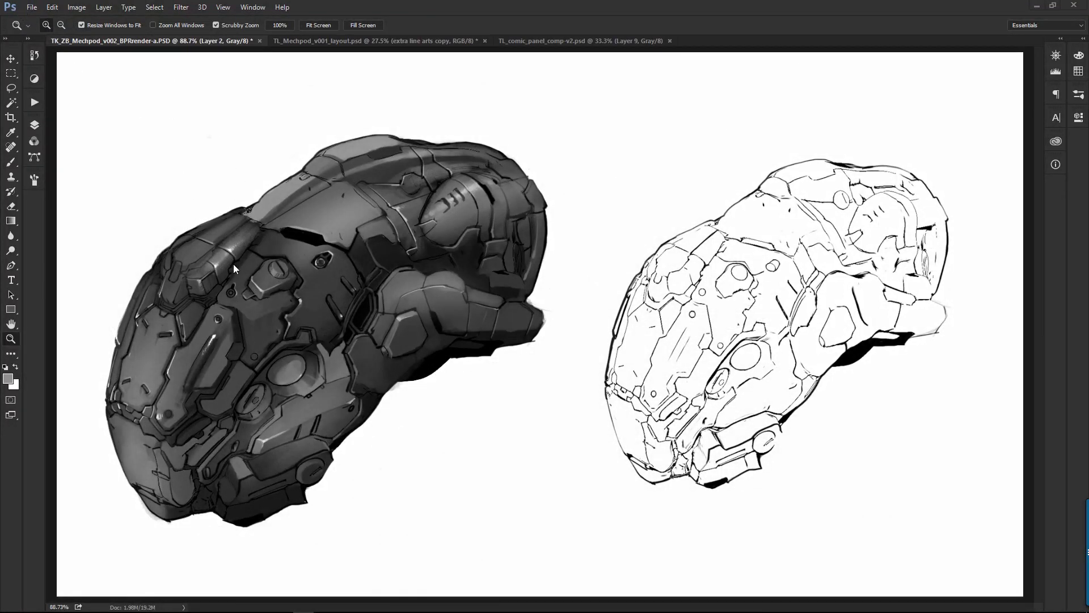
Hide Layer 2, Layer 4, Layer 3 and lineart in the TK_ZB_Mechpod document, keeping Layer 1 visible and active.
click(36, 125)
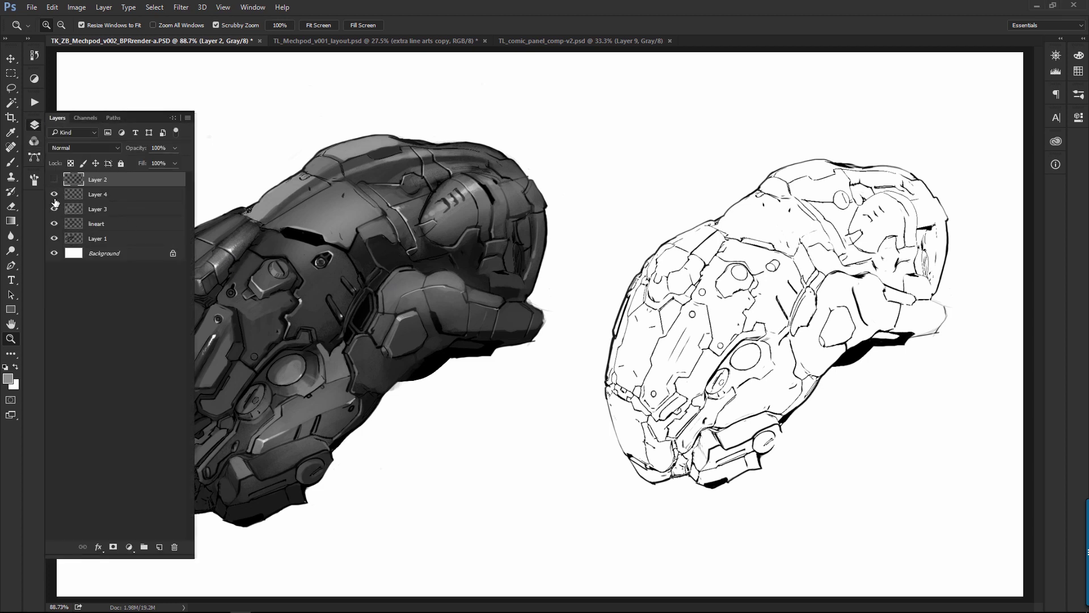
click(54, 194)
click(55, 209)
click(55, 239)
click(106, 243)
click(54, 238)
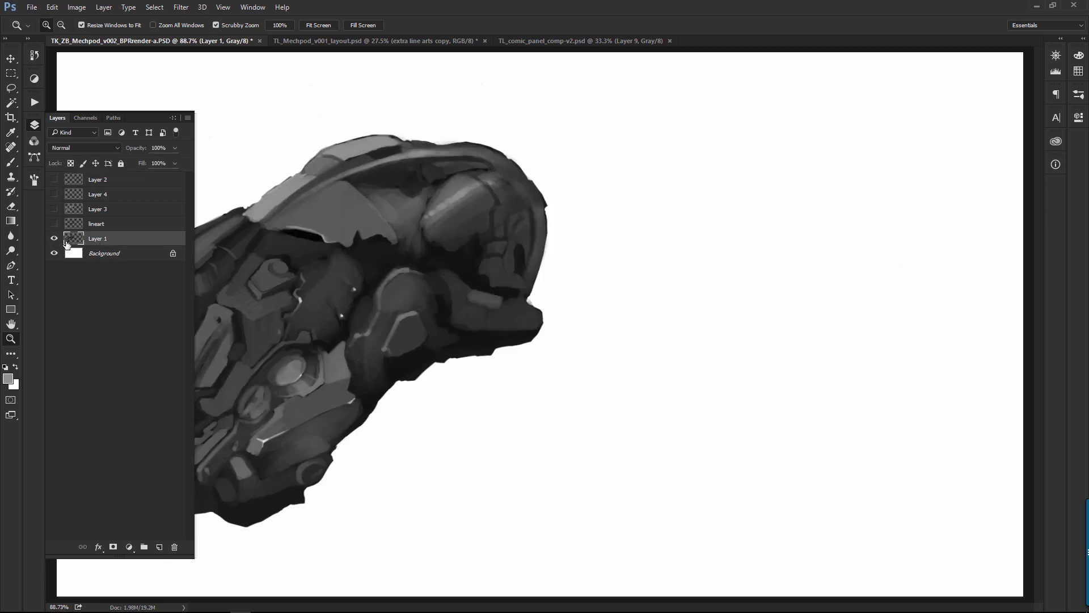
Switch to full-screen mode with the menu bar and centre the mech on the screen.
key(F7)
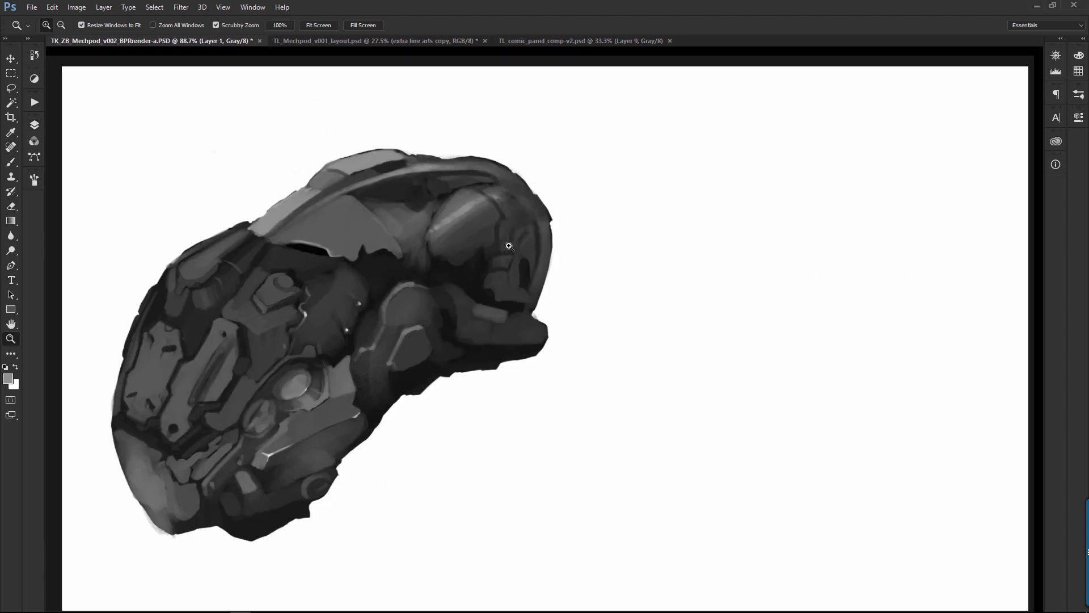
key(f)
drag(304, 274, 498, 267)
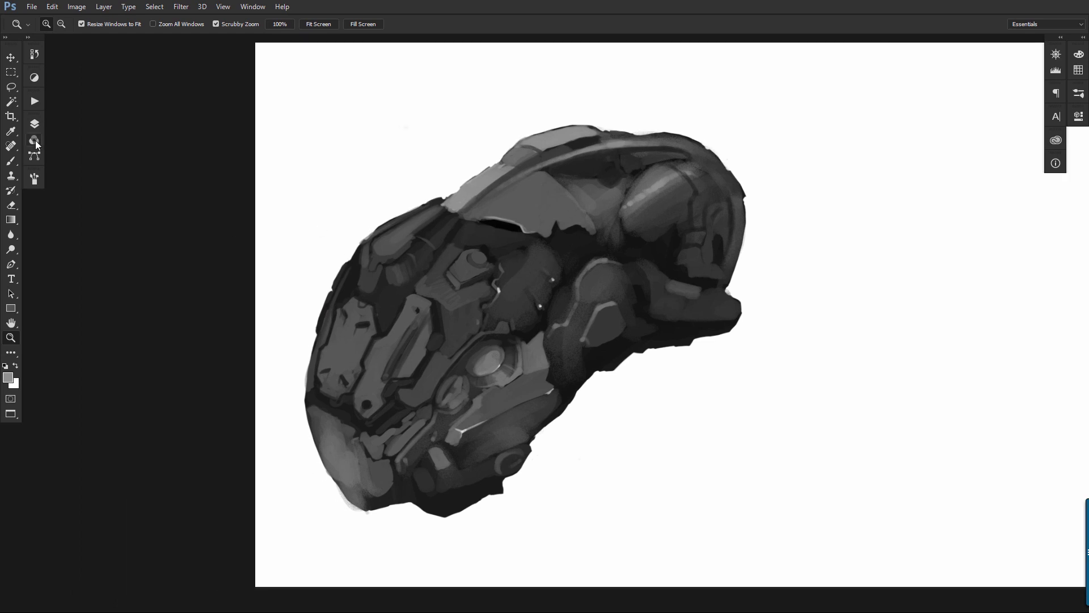
Show the lineart layer, make it active, and compare it with Layer 1 turned off and back on.
click(34, 125)
click(54, 223)
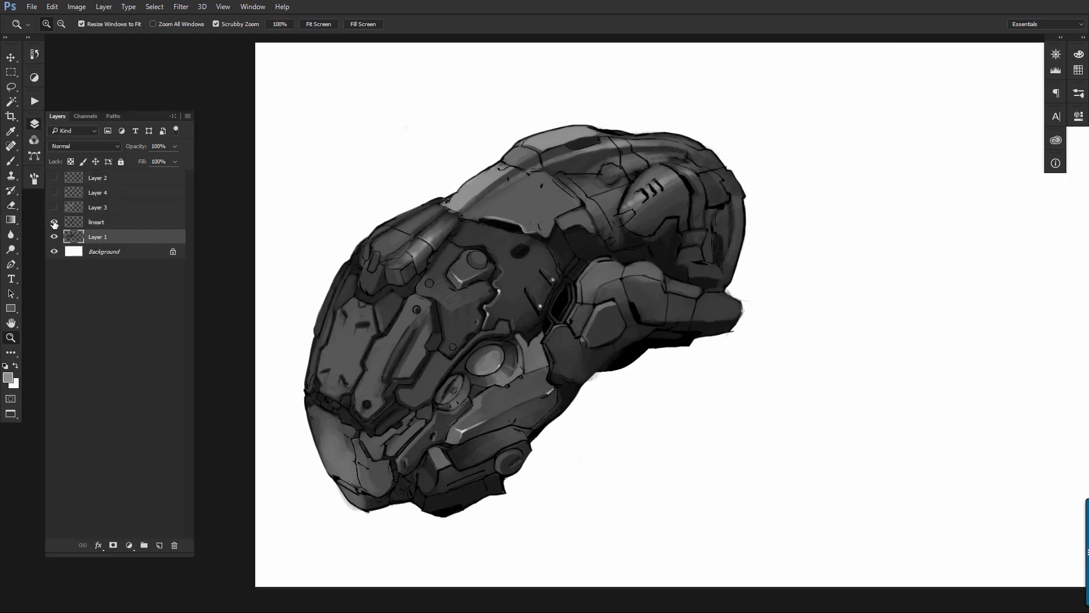
click(54, 237)
click(117, 225)
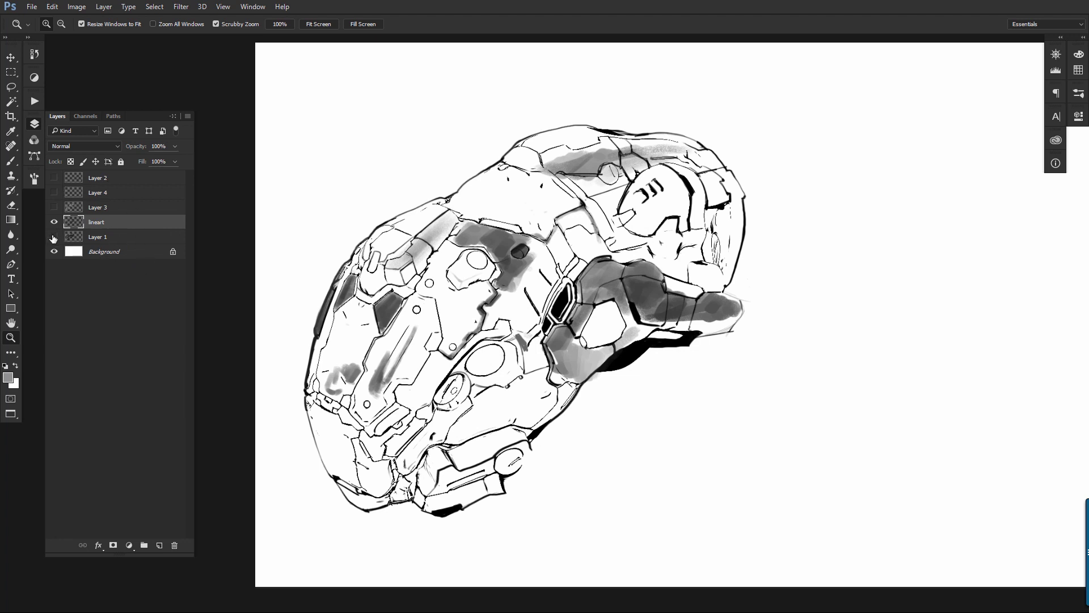
click(54, 237)
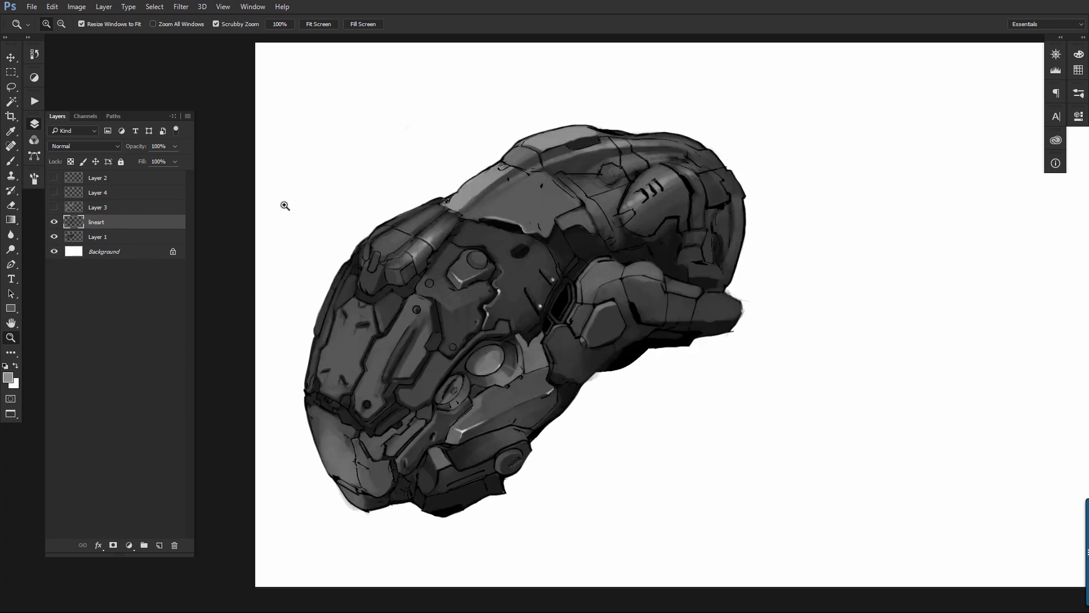
Show Layer 3, Layer 4 and Layer 2 one at a time above the lineart to review how the detail passes build up.
click(55, 208)
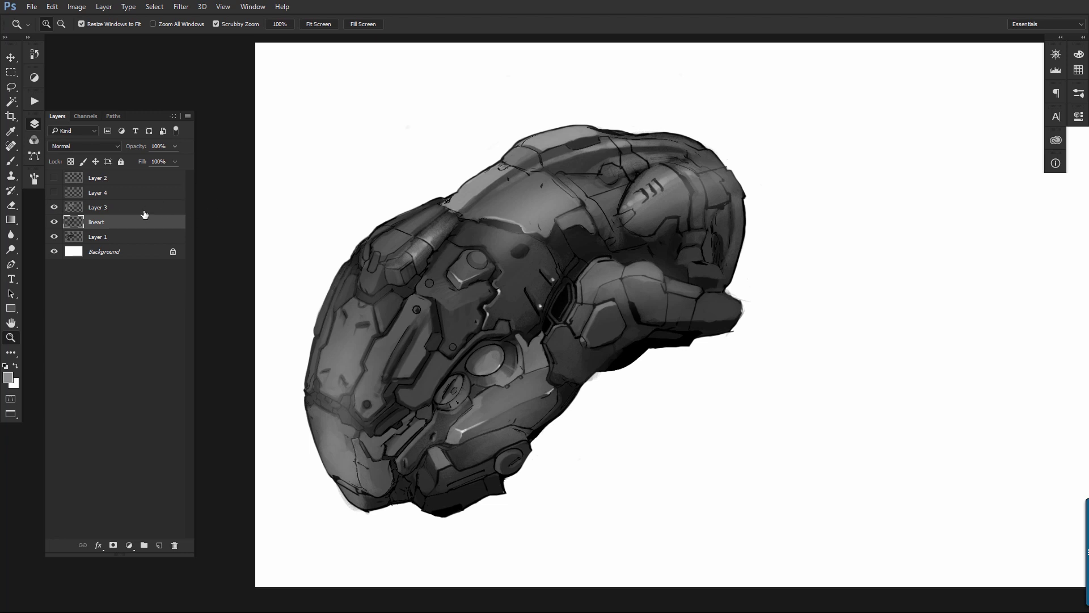
click(55, 193)
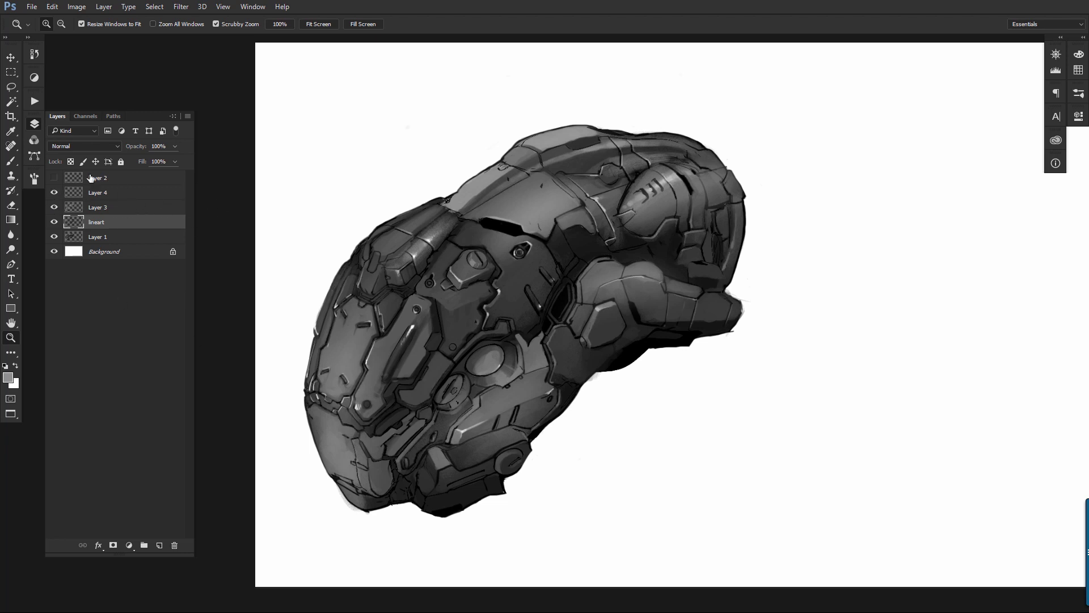
click(54, 177)
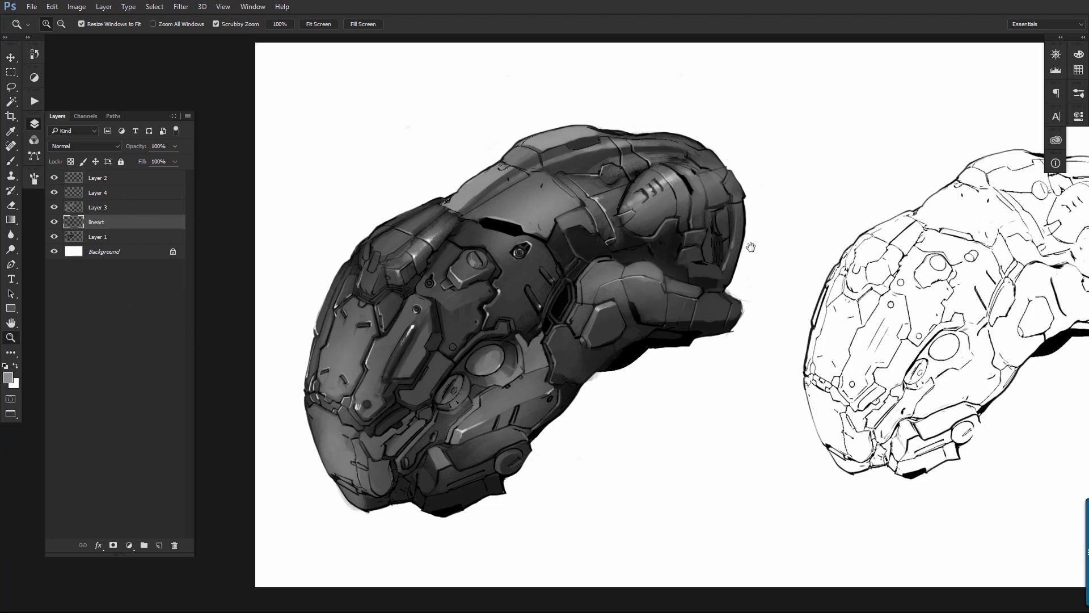
drag(749, 246, 606, 263)
Return to the standard screen mode and switch to the TL_Mechpod_v001_layout.psd document.
key(f)
key(f)
click(338, 40)
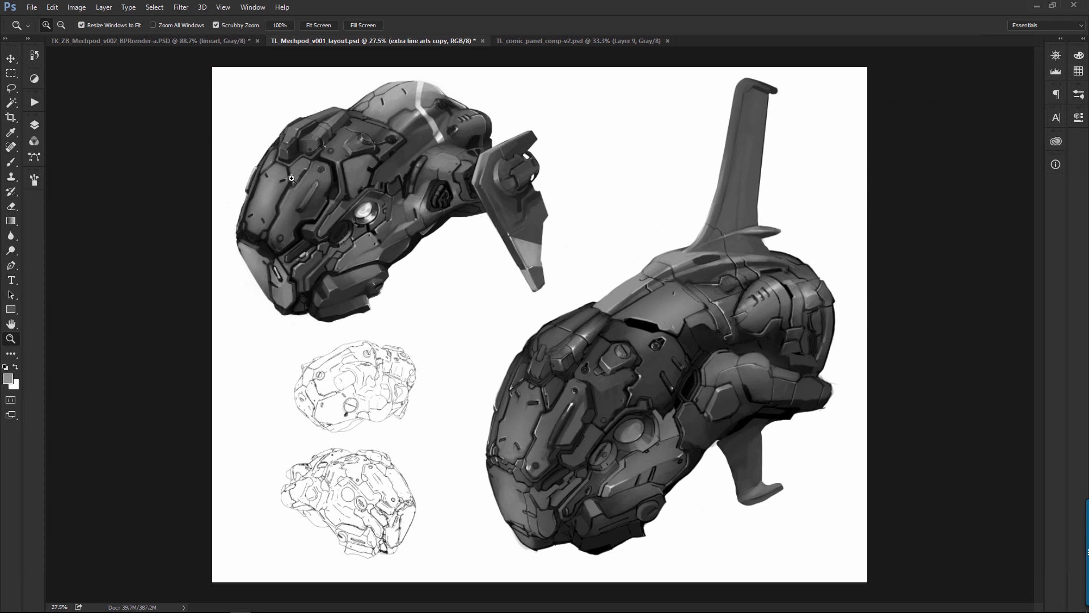
Compare the layout with the extra line arts copy, Layer 11 and Layer 10 layers each turned off and back on.
click(34, 125)
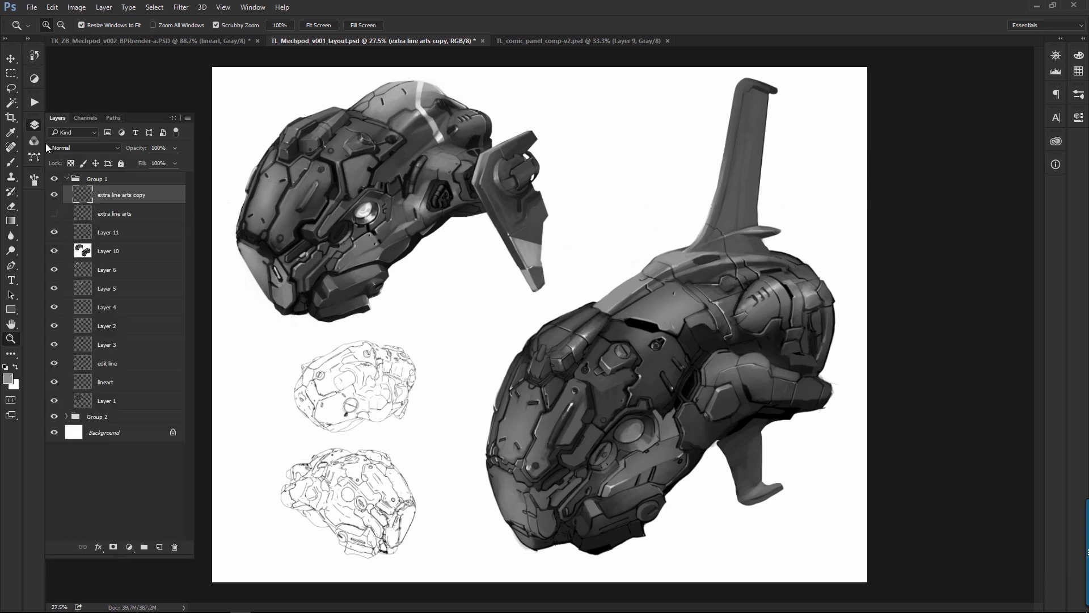
click(54, 195)
click(54, 198)
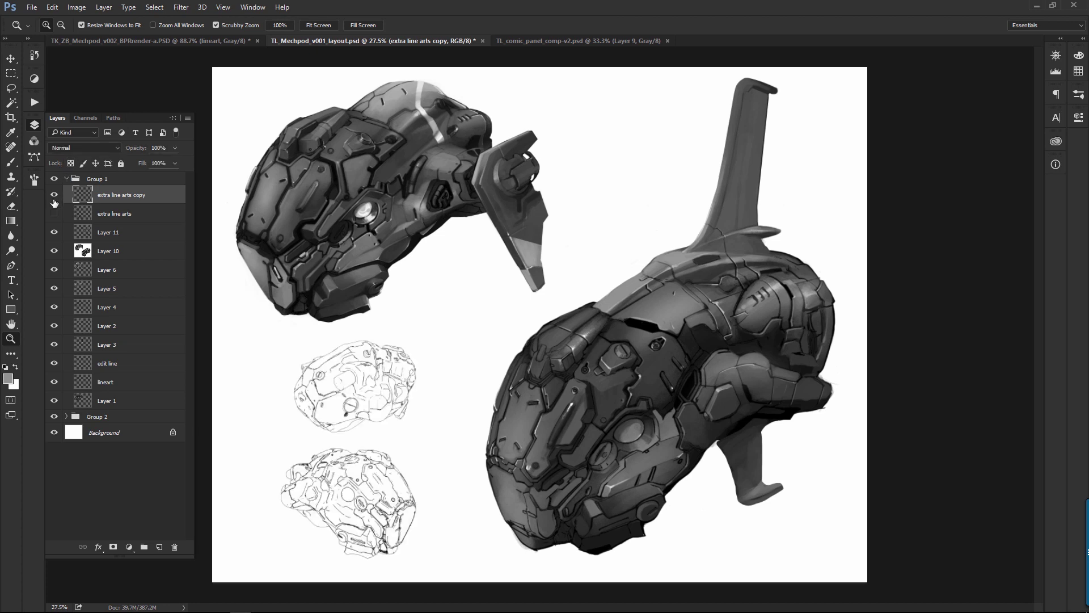
click(54, 233)
click(53, 234)
click(54, 233)
click(53, 233)
click(53, 251)
click(53, 251)
Expand Group 2 to list its layers and hide Group 1 to isolate the larger mech's base painting.
click(67, 417)
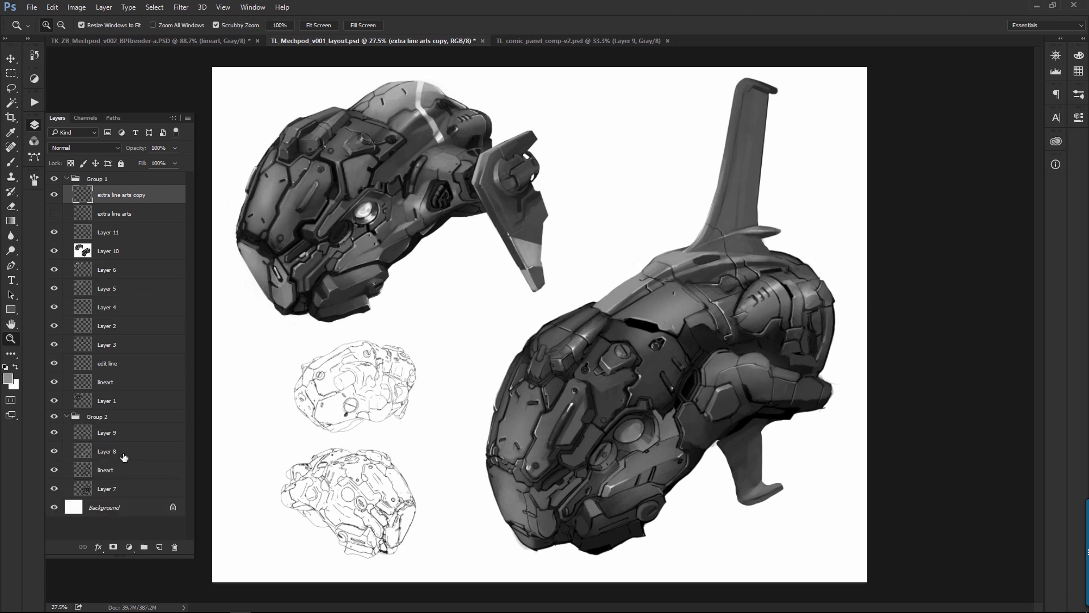
click(55, 180)
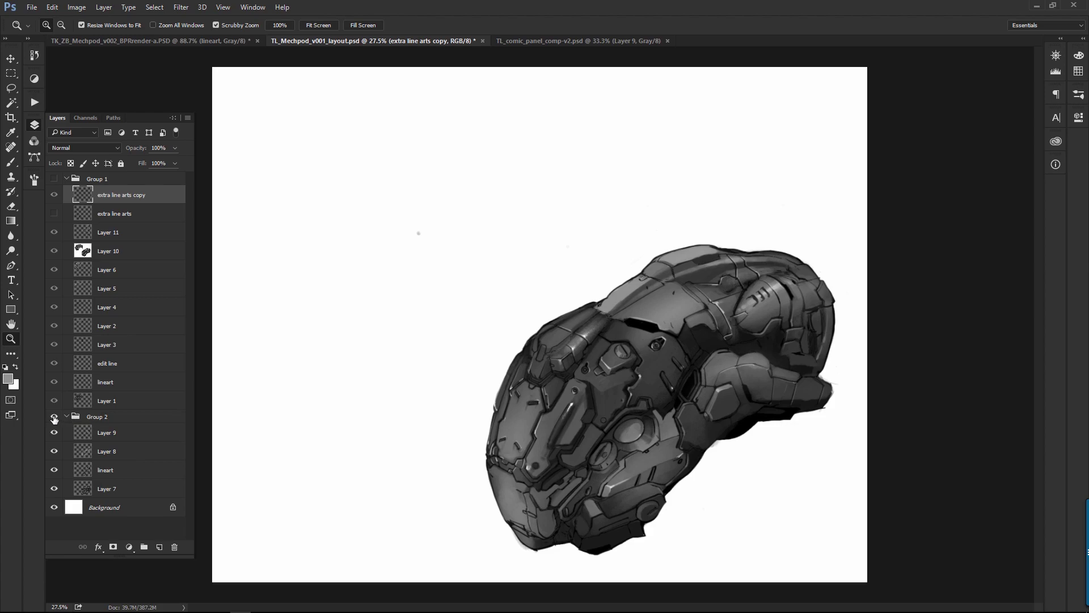